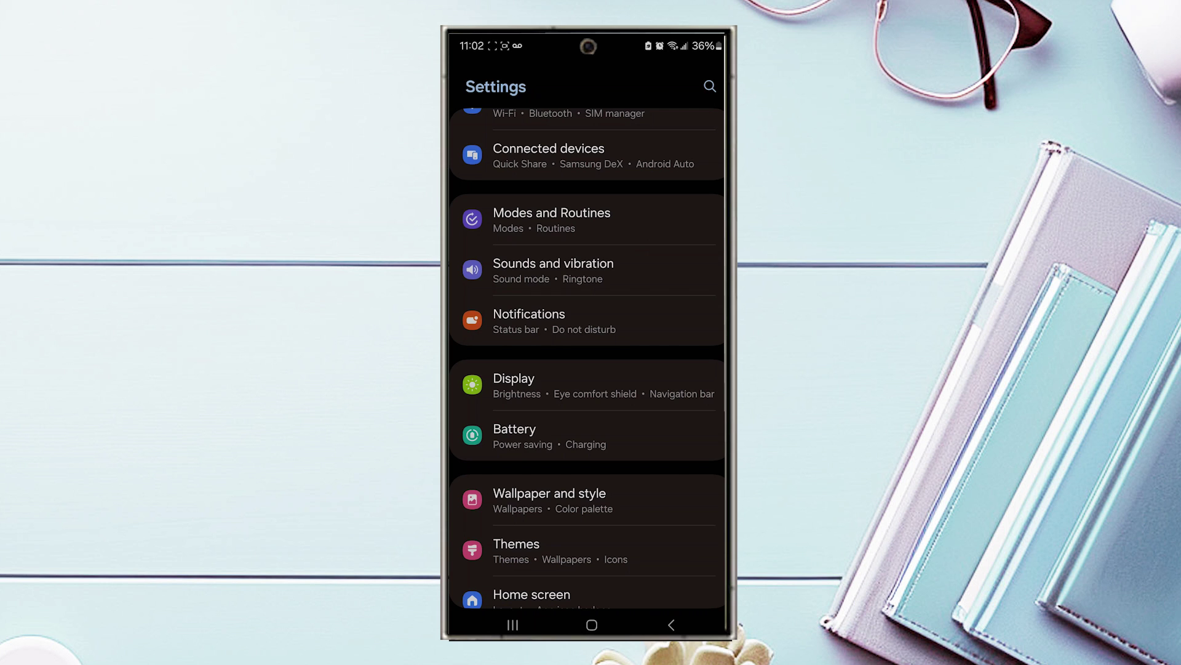
# - Open Display settings and scroll down to the Touch sensitivity toggle, currently off
pyautogui.click(660, 384)
pyautogui.moveTo(669, 415); pyautogui.dragTo(680, 375)
pyautogui.scroll(-10, 680, 375)
pyautogui.scroll(-3, 675, 395)
pyautogui.scroll(2, 680, 354)
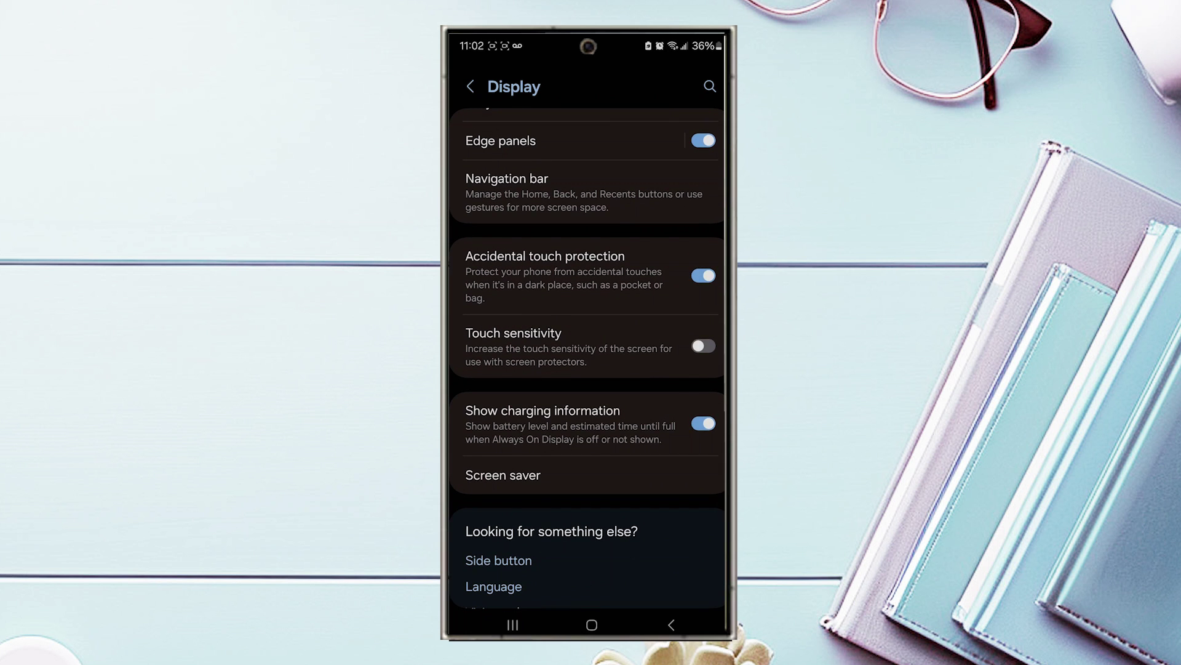